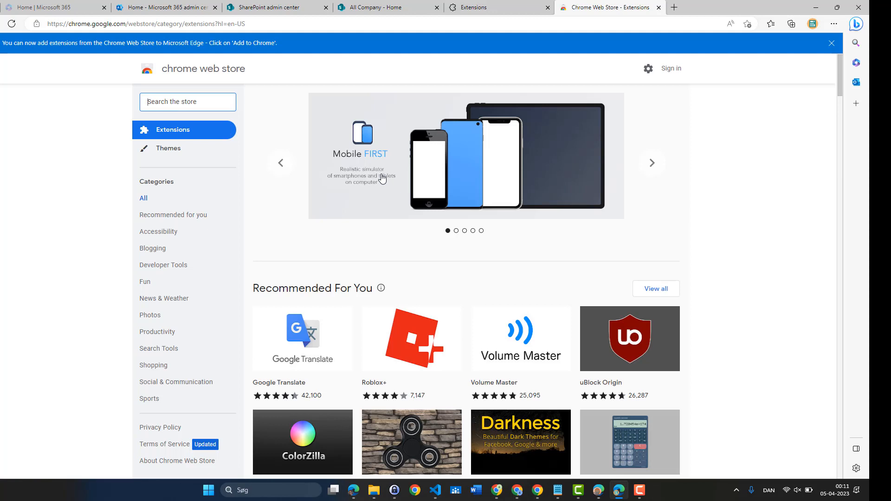
Search the Chrome Web Store for "sp editor"
left_click(176, 103)
type("sp edito")
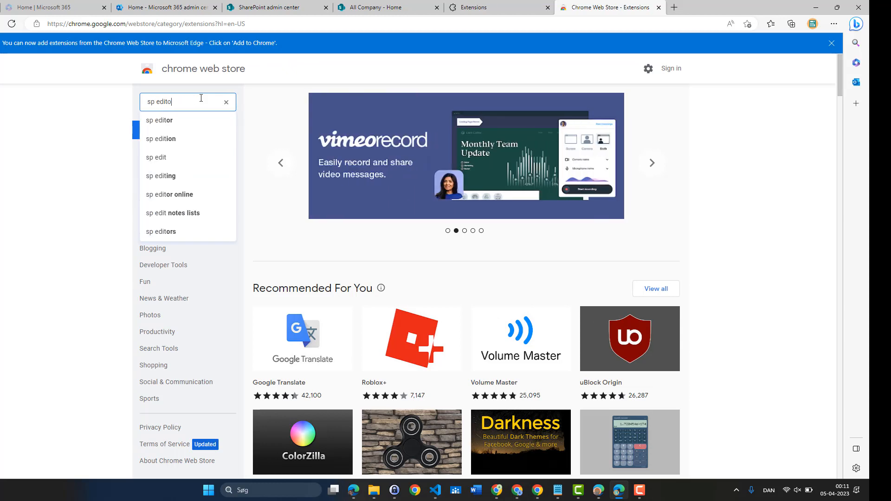
type("r")
key("Return")
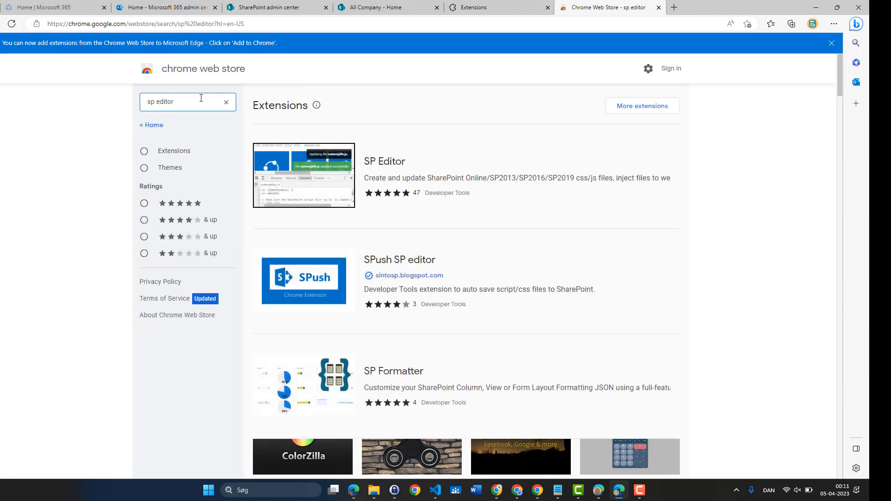
Open the SP Editor extension's page and add the extension to the browser
left_click(288, 163)
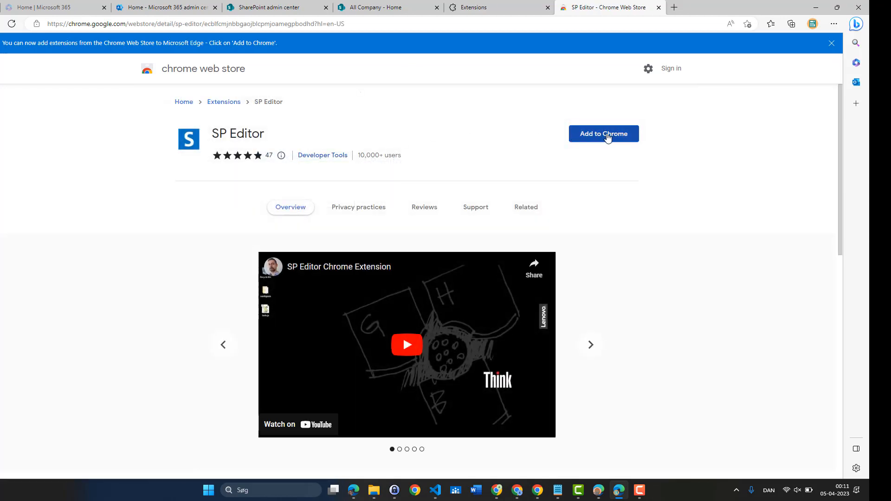
left_click(607, 138)
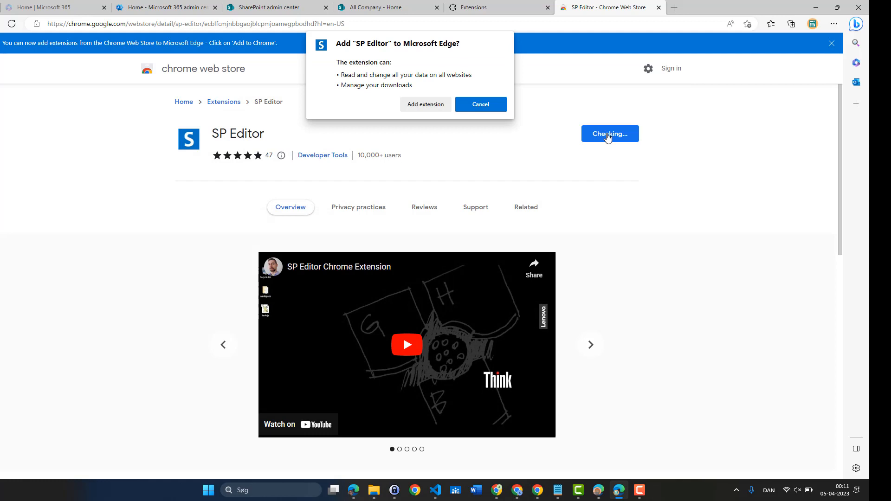
left_click(414, 103)
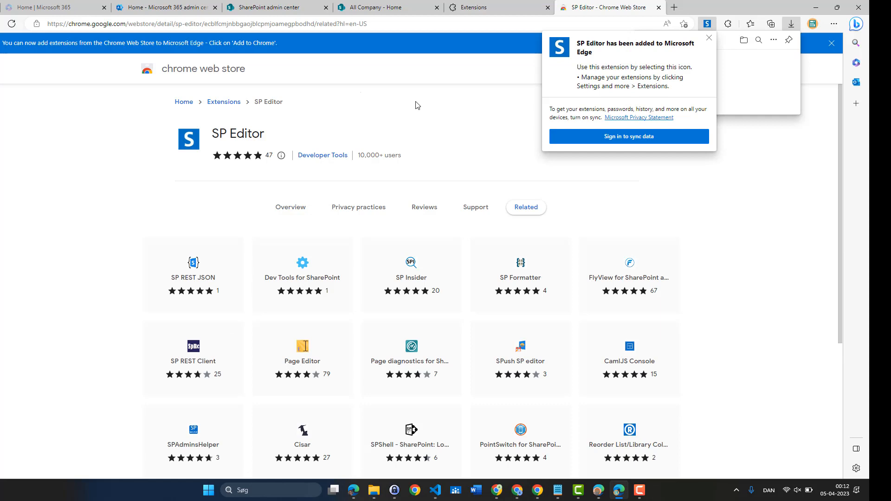
Close the Extensions and web store pages and open the developer tools on the All Company site
left_click(547, 8)
left_click(548, 7)
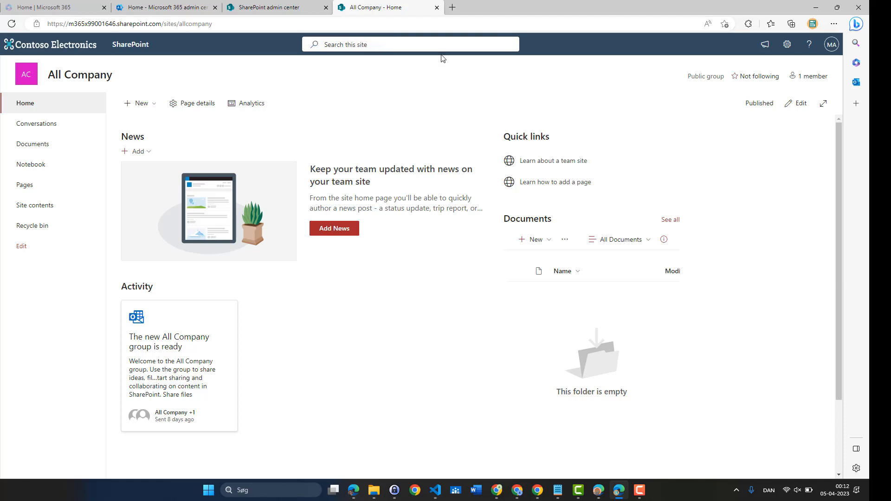
key("F12")
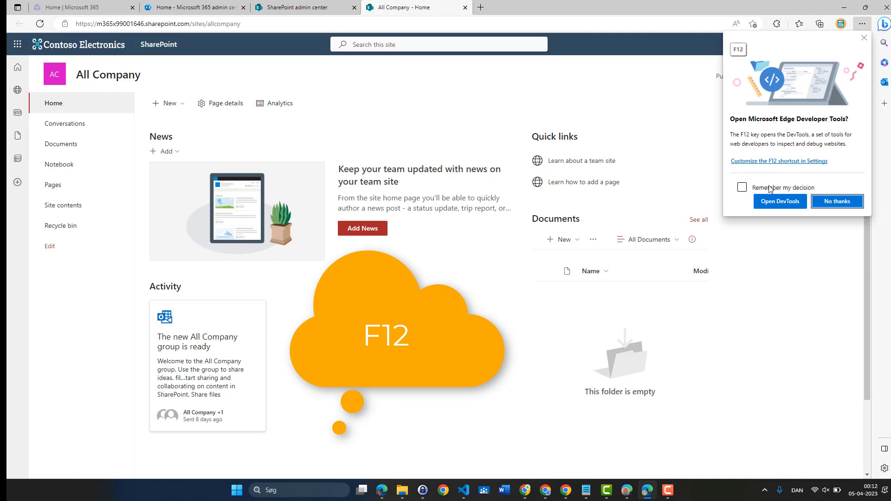
left_click(768, 201)
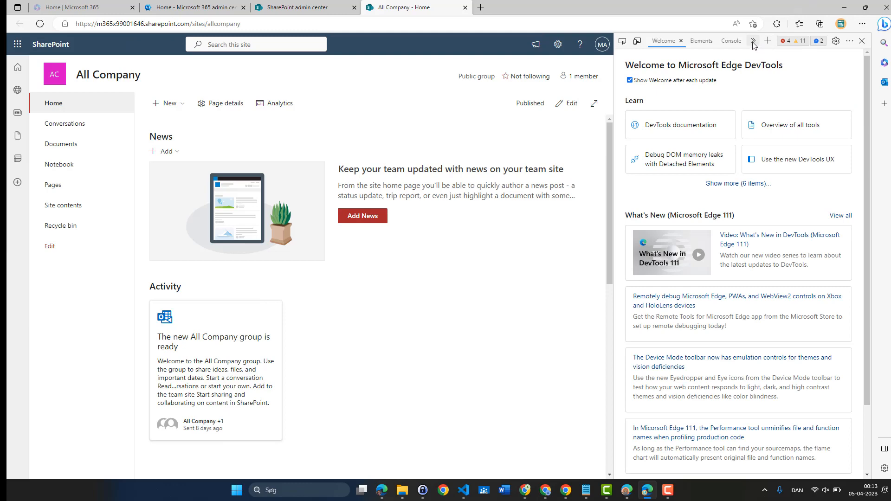
Show the SharePoint tool in the developer tools and widen the pane to about half the window
left_click(753, 42)
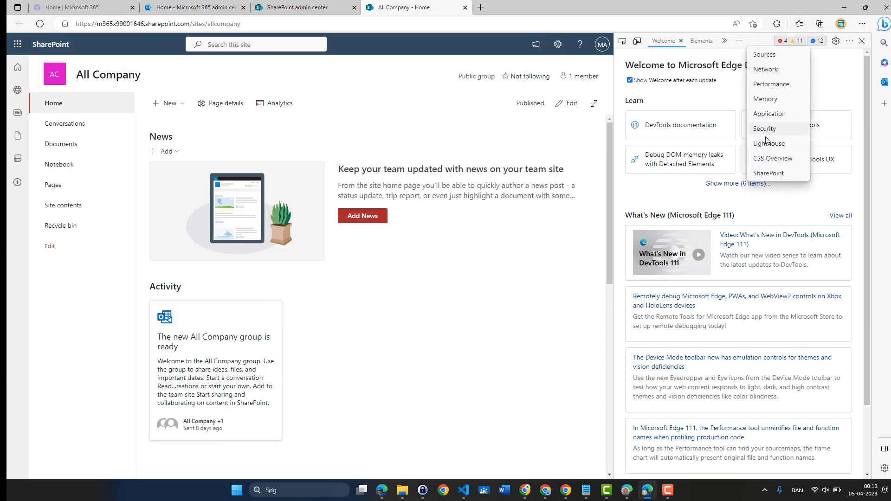
left_click(770, 173)
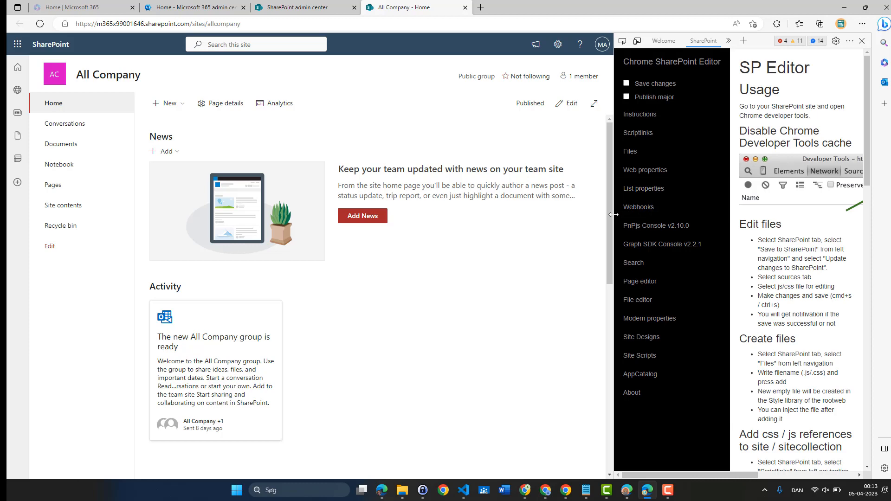
left_click_drag(614, 218, 446, 234)
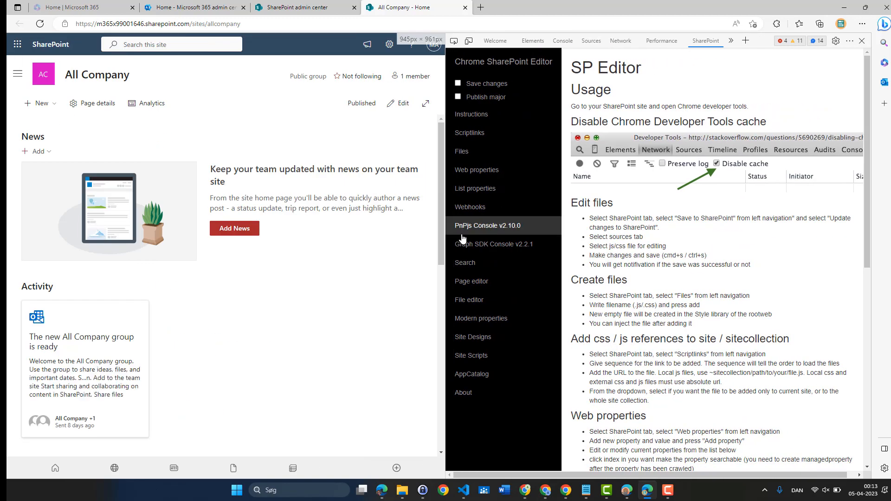
In SP Editor's Search tool, run a query for the person's first name with LocalPeopleResults as the result source
left_click(479, 262)
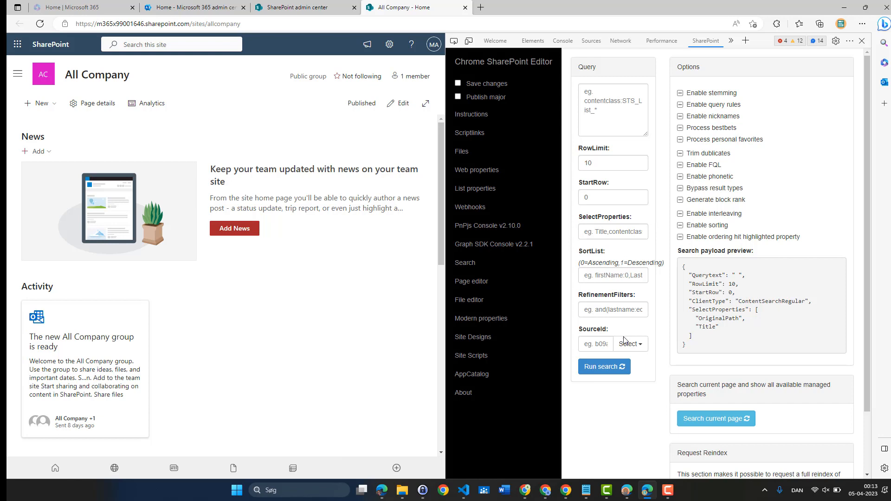
left_click(642, 348)
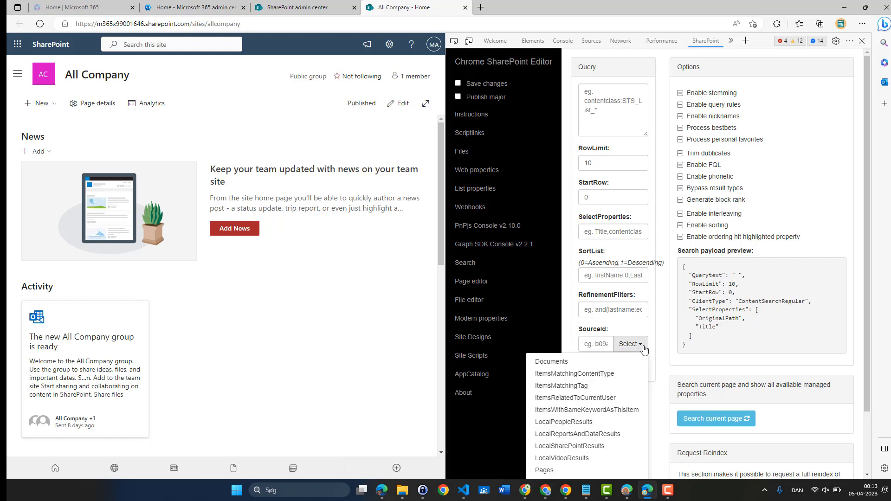
left_click(617, 422)
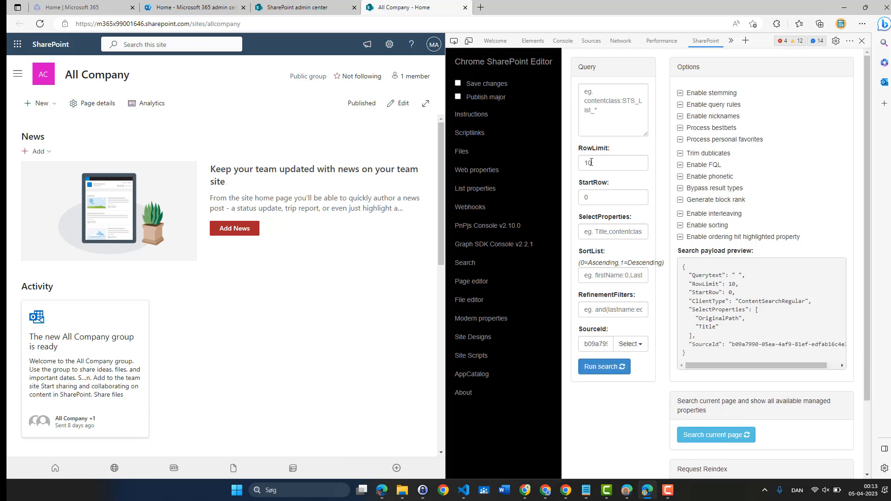
left_click(601, 111)
type("adele")
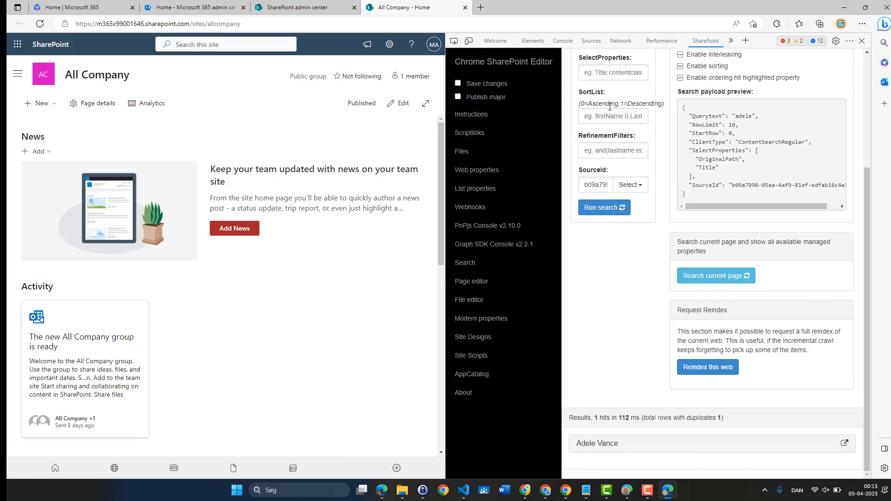
Expand the person's search result, show all its properties and review them
left_click(654, 453)
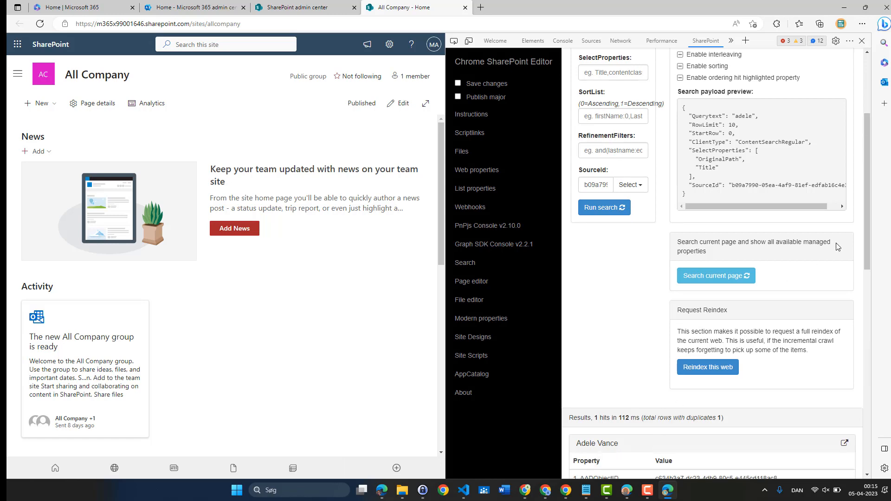
left_click_drag(868, 197, 879, 326)
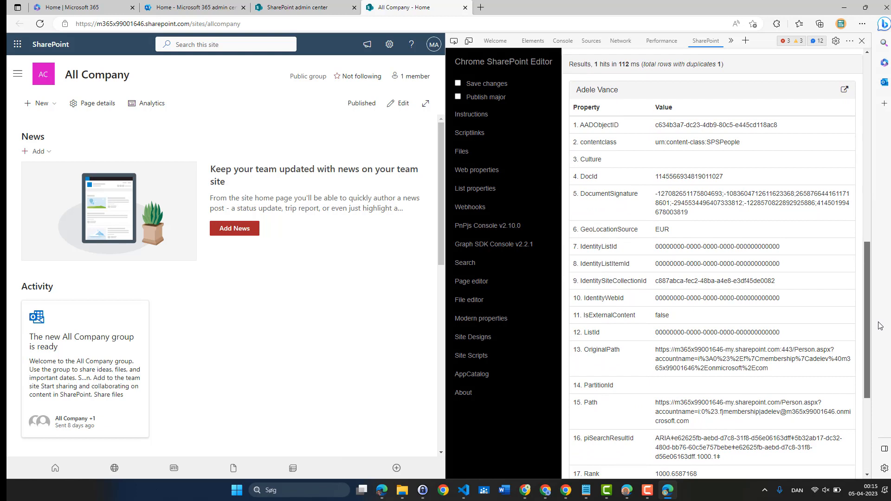
left_click_drag(880, 326, 874, 394)
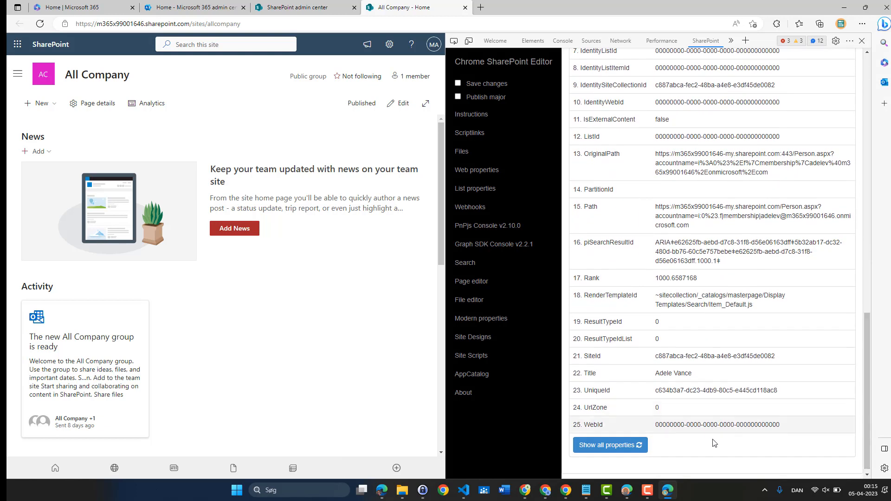
left_click(605, 448)
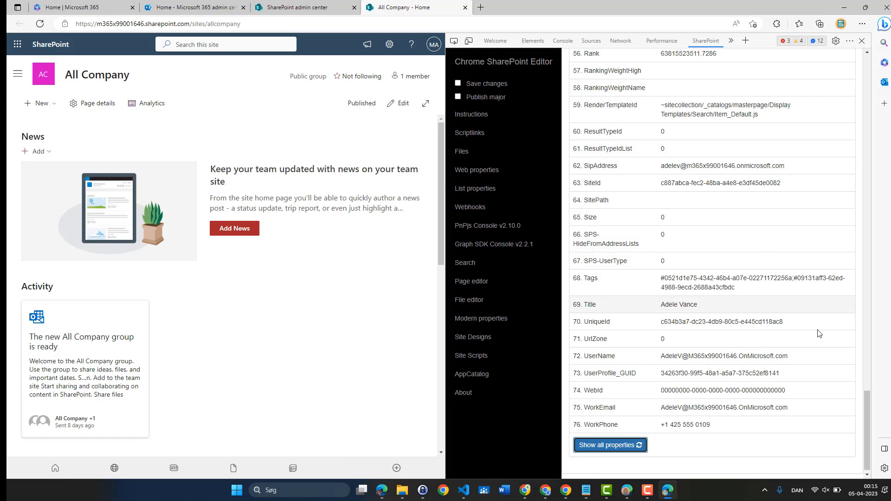
left_click_drag(869, 410, 829, 181)
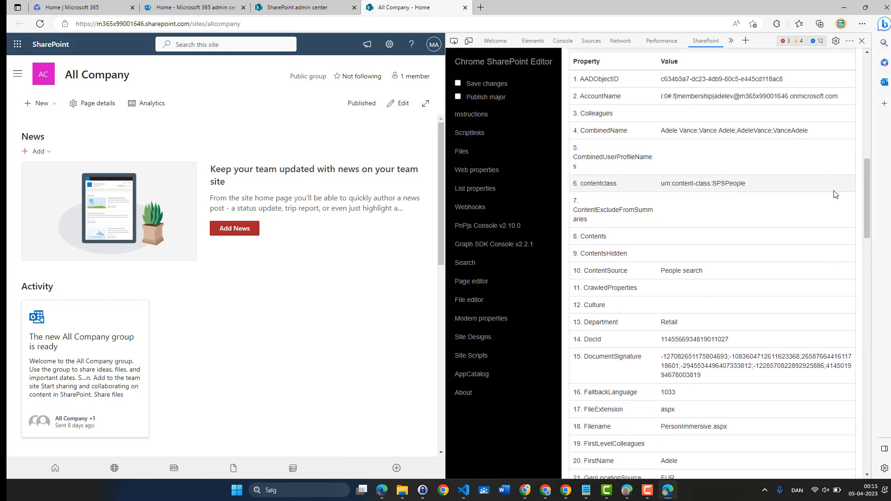
Change the query's result source to LocalSharePointResults
left_click_drag(867, 213, 861, 104)
scroll(588, 132, "down", 1)
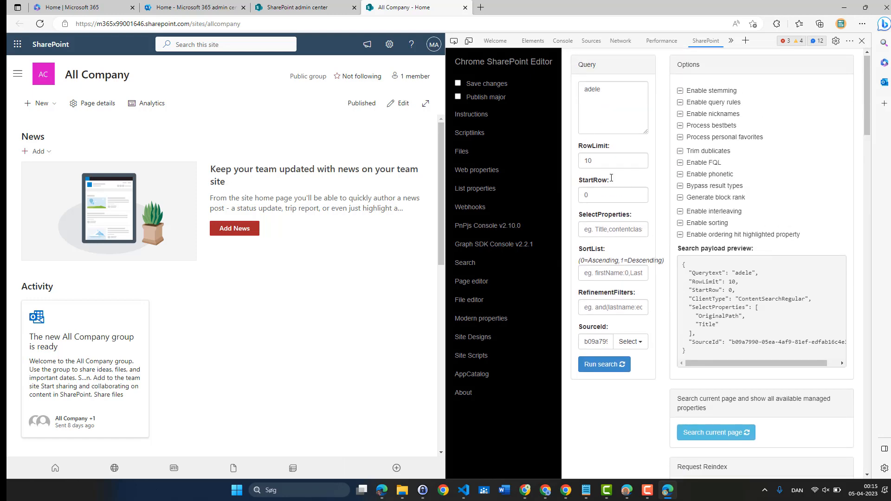
left_click(629, 343)
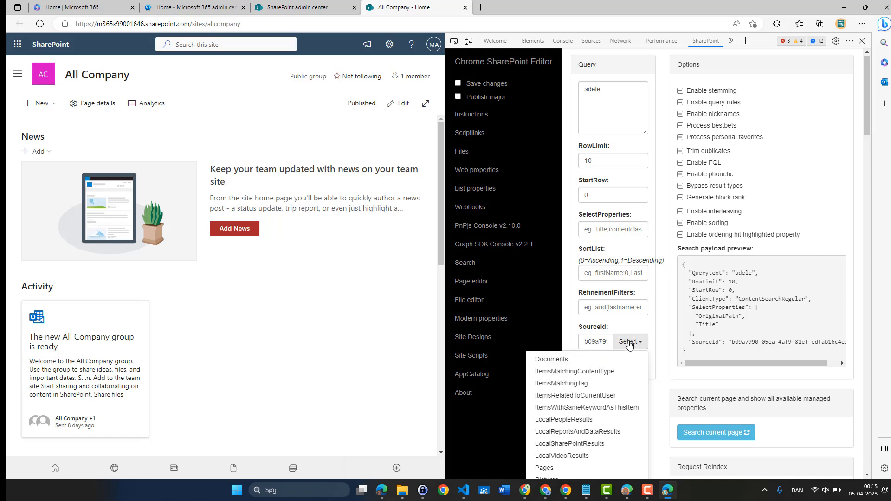
left_click(596, 445)
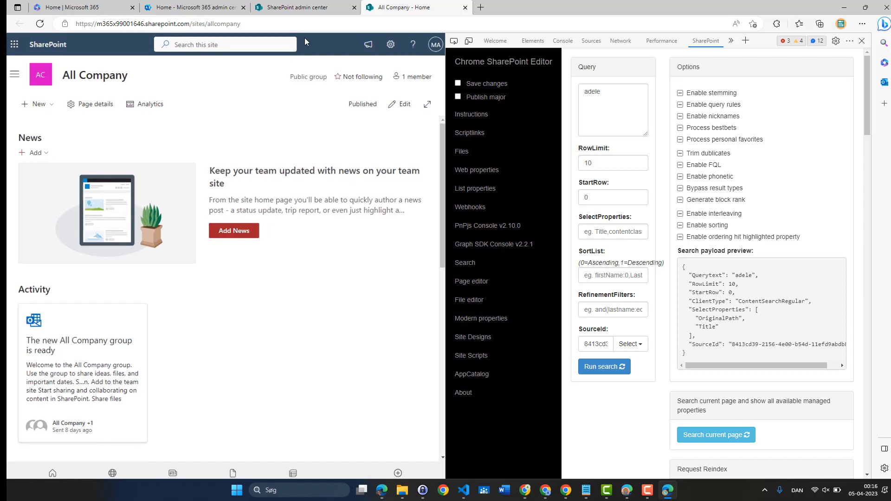
left_click(320, 22)
key("ctrl+c")
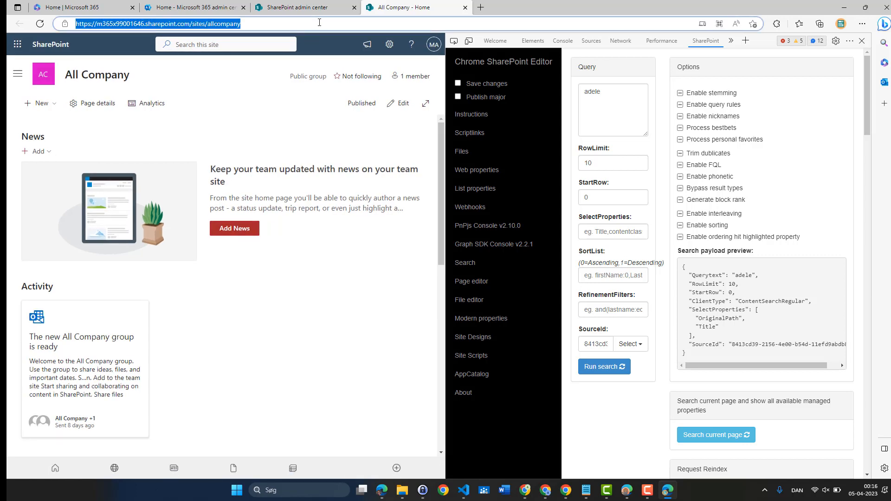
left_click(609, 111)
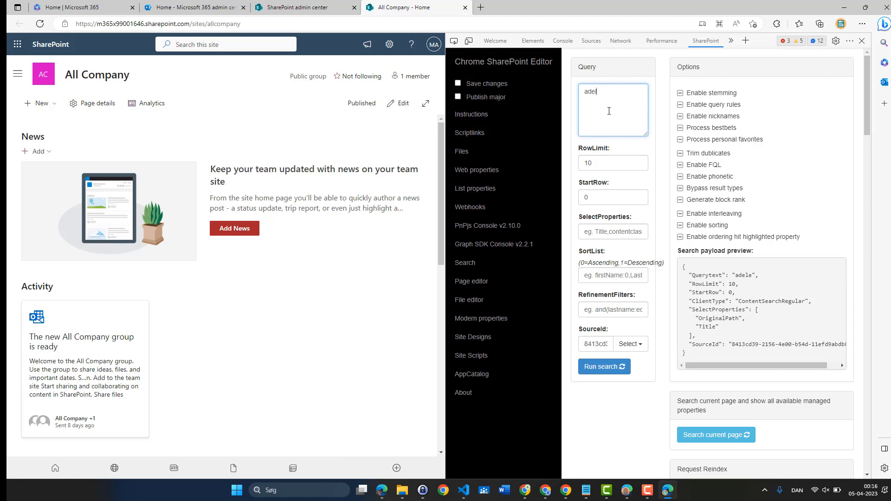
key("BackSpace")
key("BackSpace")
key("BackSpace")
key("BackSpace")
type("path:")
key("ctrl+v")
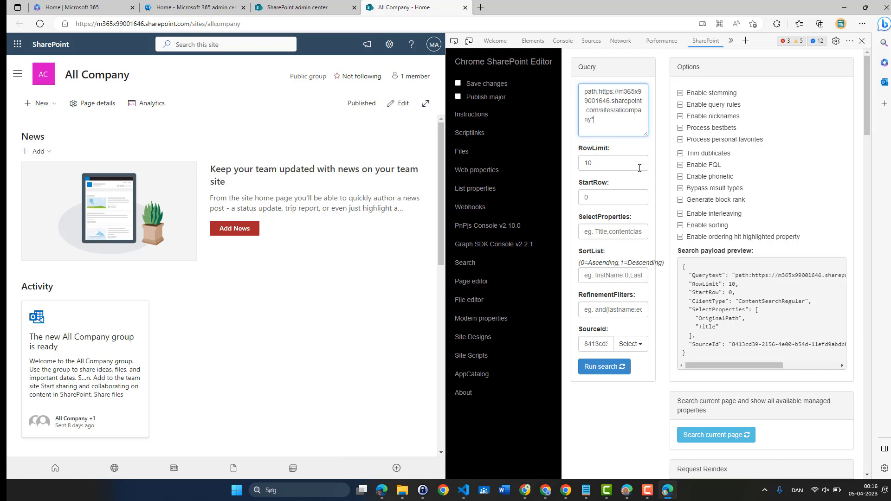
type("*")
left_click(608, 370)
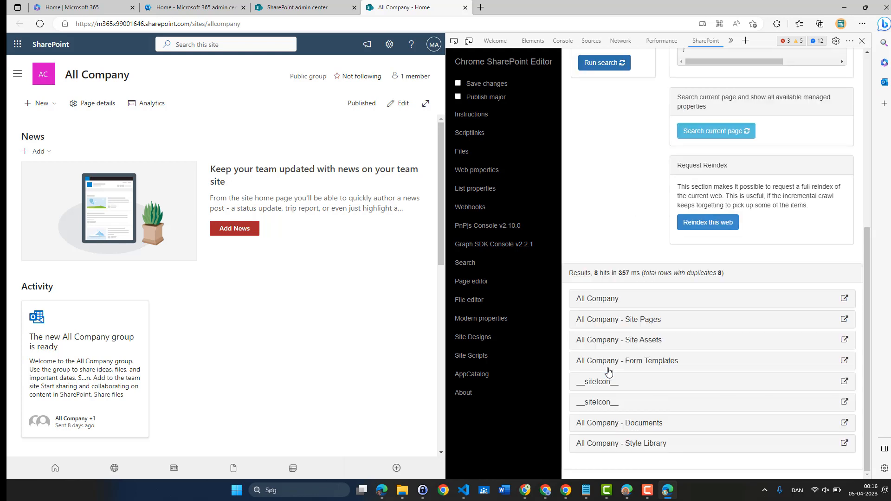
Expand the "All Company - Site Assets" result, show all its properties and review them
left_click(633, 341)
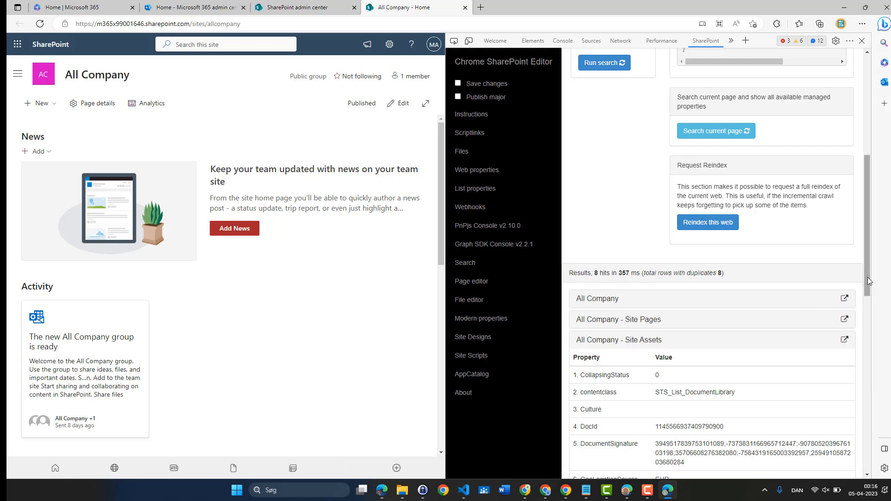
left_click_drag(867, 290, 878, 351)
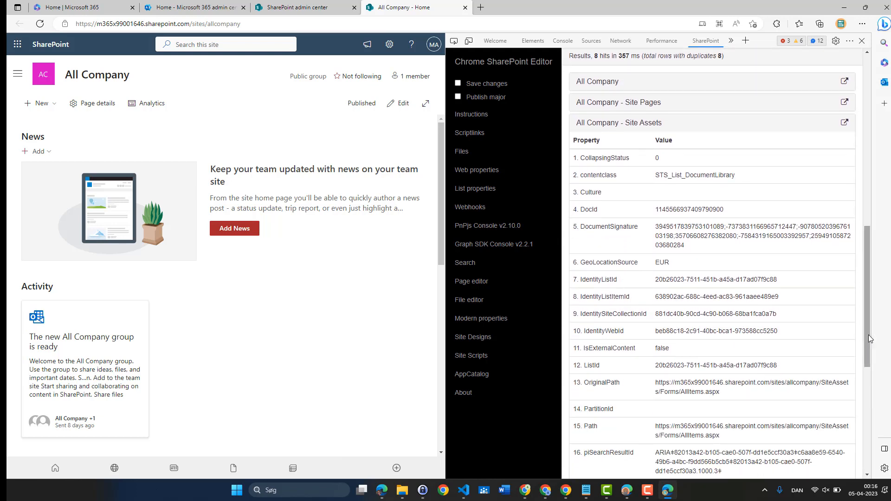
left_click_drag(867, 334, 876, 426)
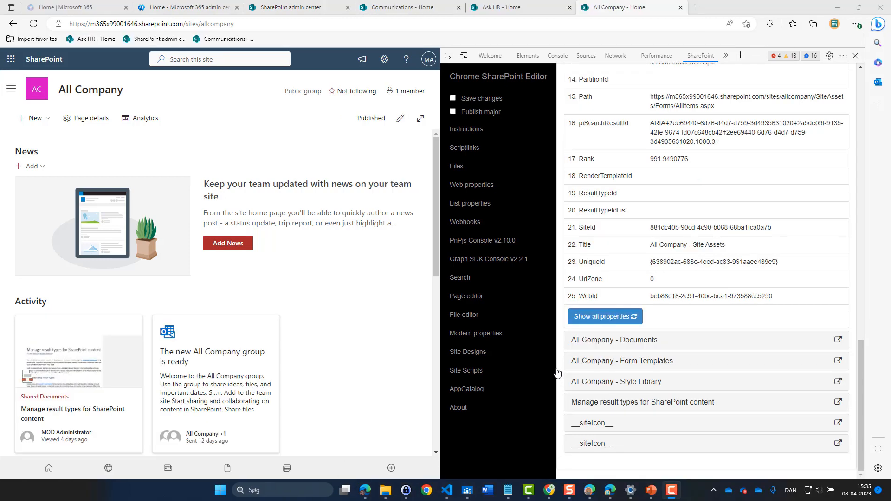
left_click(593, 317)
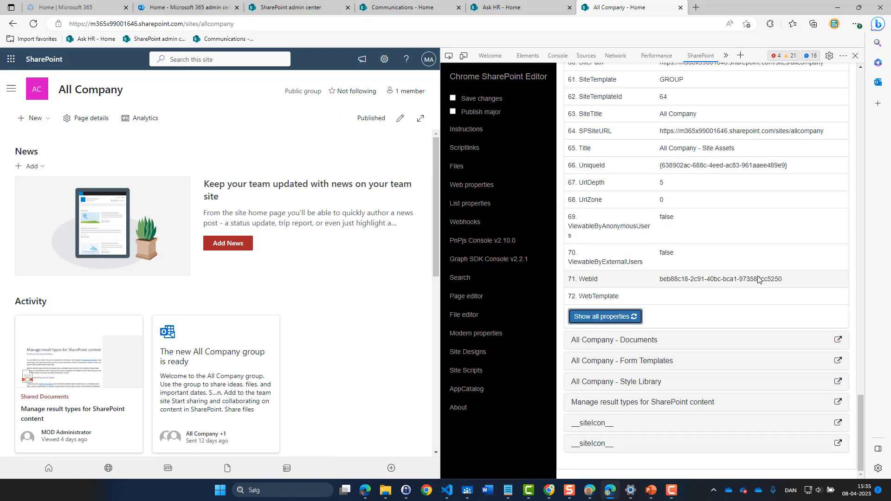
left_click_drag(861, 413, 870, 375)
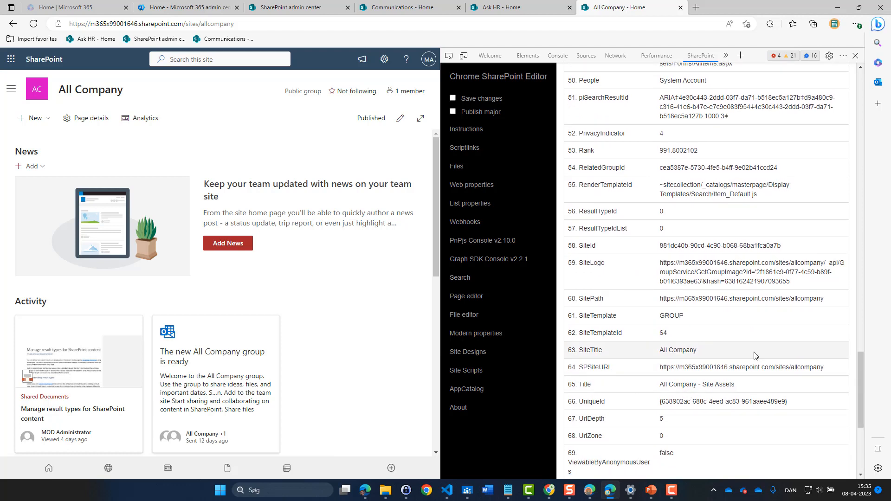
Set the SelectProperties of the search to SPSiteURL and run it again
left_click_drag(861, 387, 857, 109)
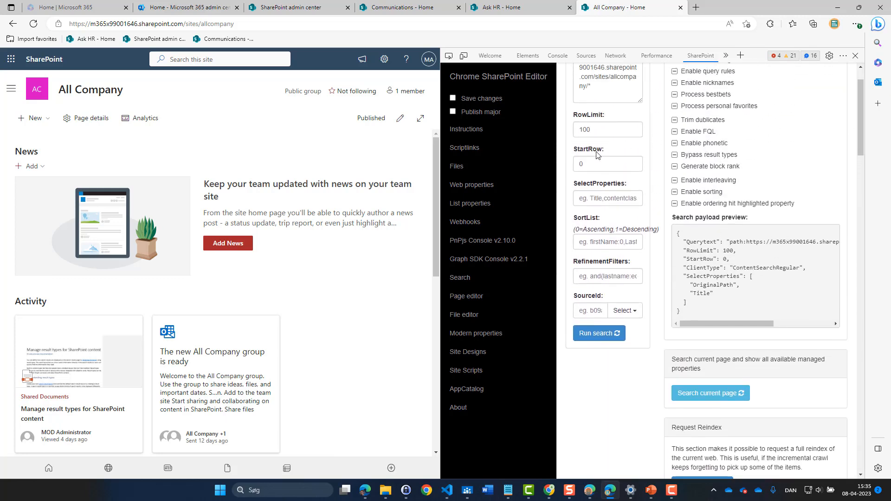
left_click(583, 196)
type("SPSiteURL")
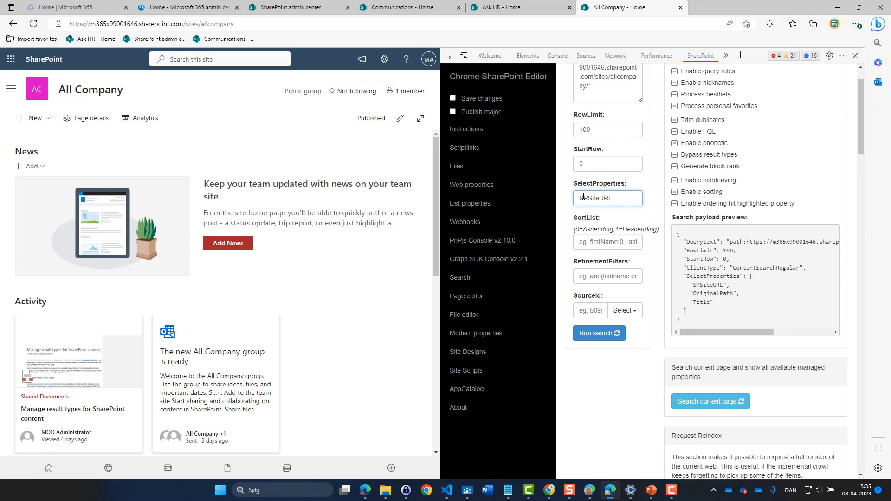
left_click(596, 334)
scroll(596, 335, "down", 5)
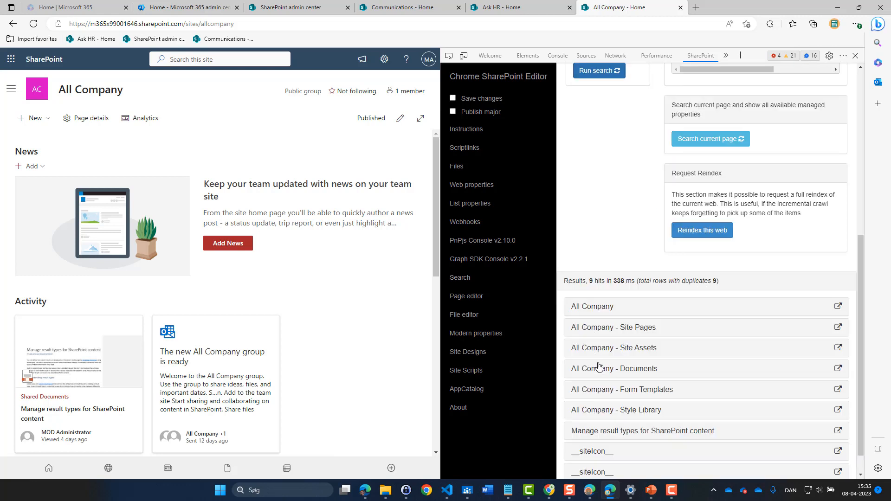
Expand the "All Company - Site Assets" result and review its property list for SPSiteURL
left_click(616, 348)
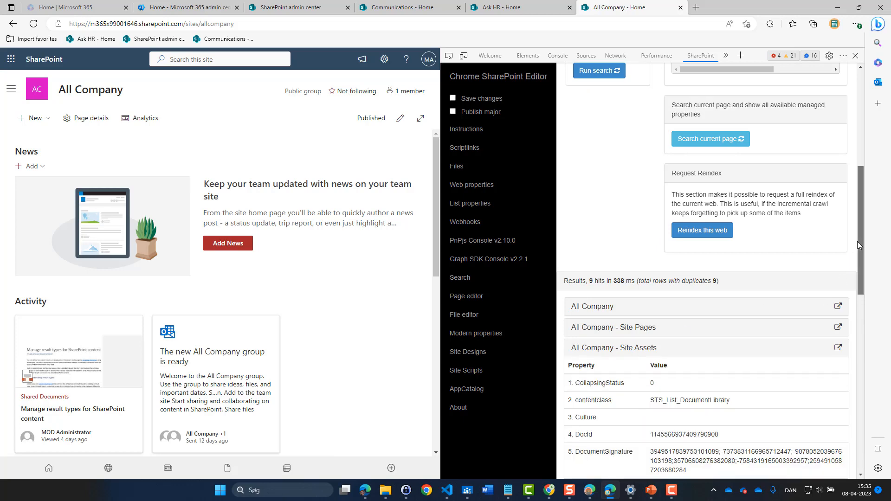
left_click_drag(859, 241, 880, 387)
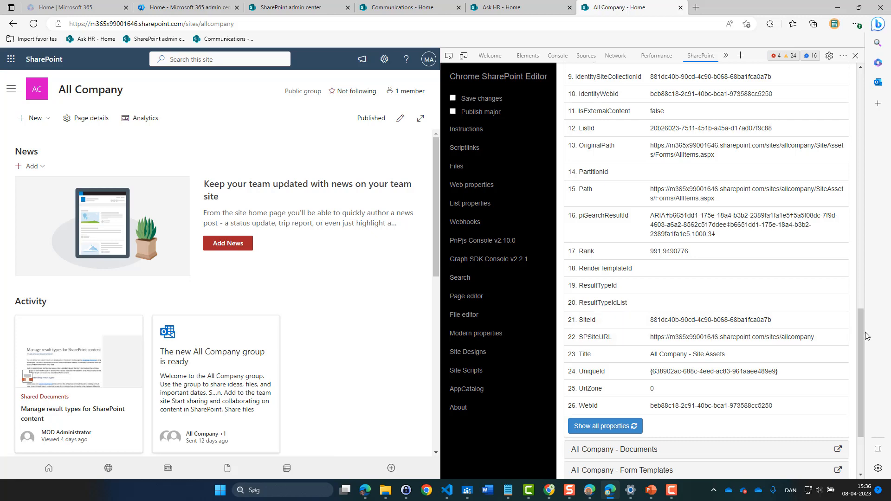
Set the query's RowLimit to 10 and open the list of predefined result sources for SourceId
left_click_drag(862, 311, 859, 69)
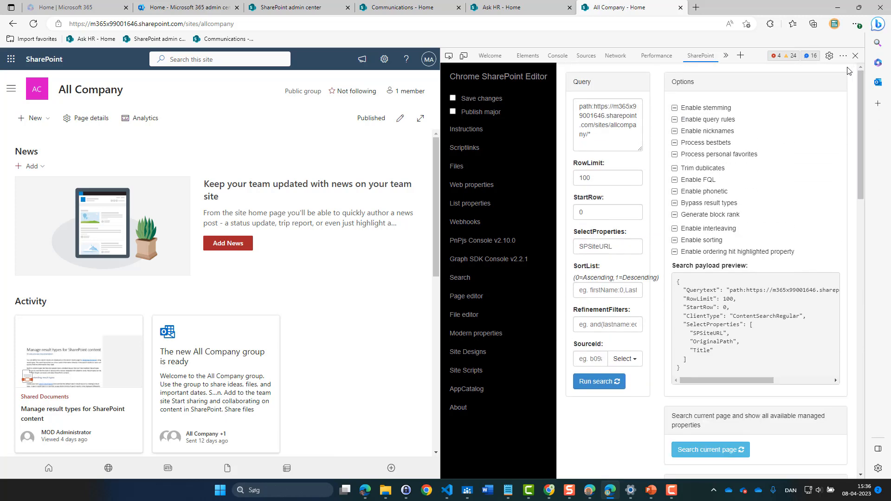
left_click(606, 177)
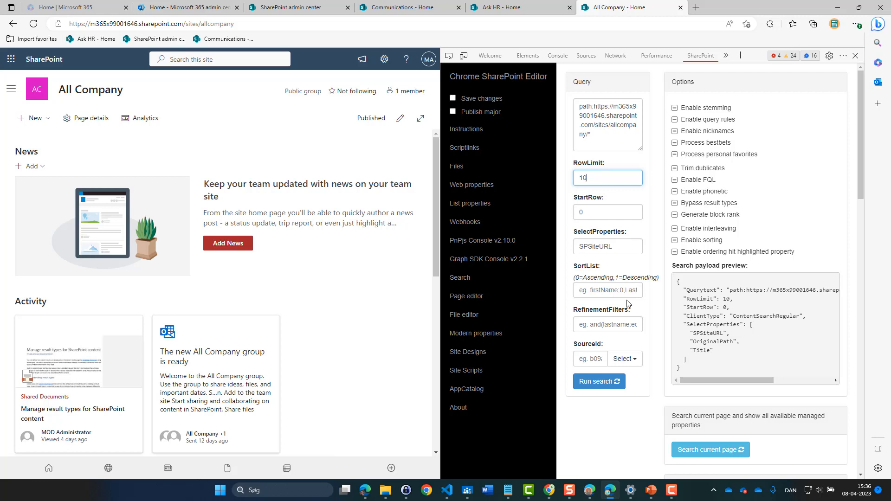
left_click(633, 360)
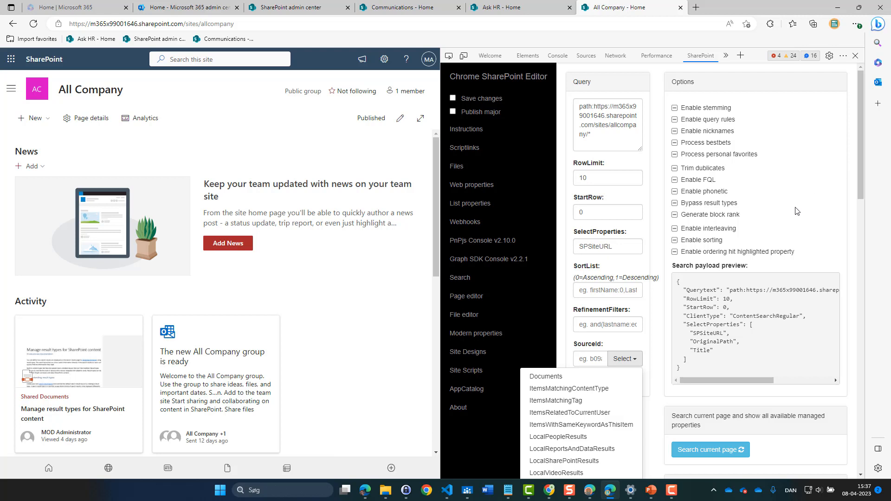
Search the current page for all available managed properties and expand the "All Company" result to review them
left_click_drag(861, 162, 850, 251)
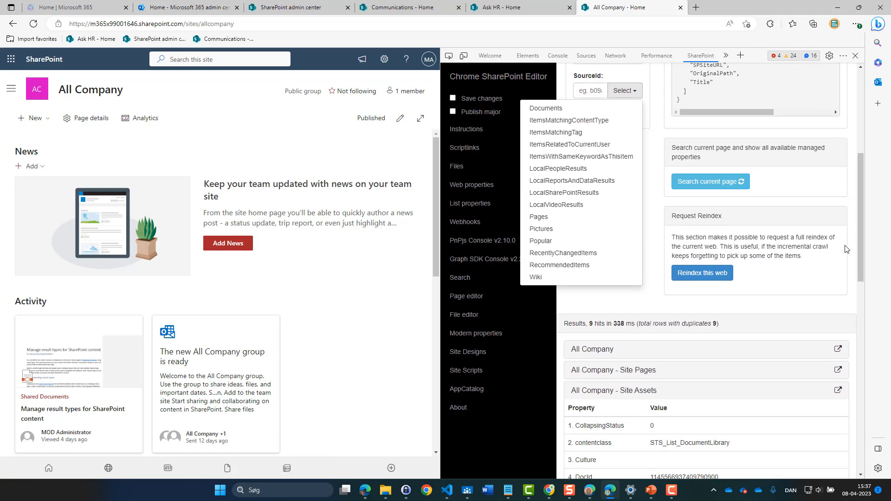
left_click(715, 182)
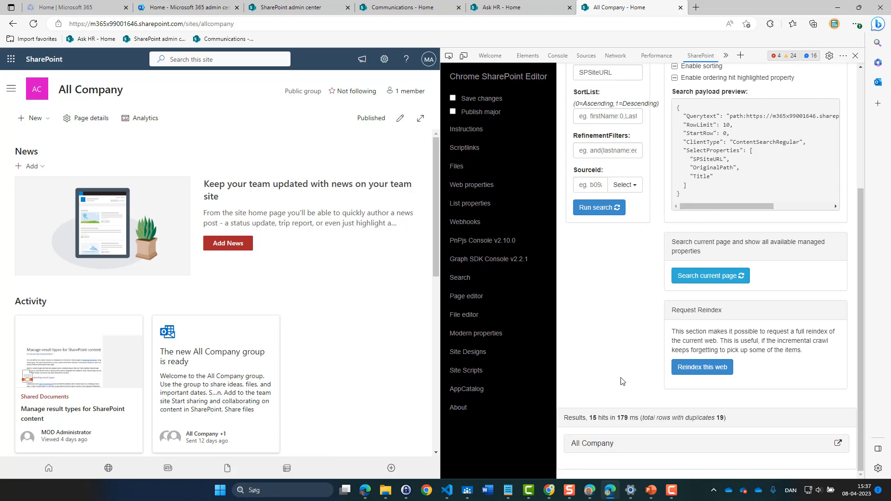
left_click(597, 444)
scroll(603, 446, "down", 1)
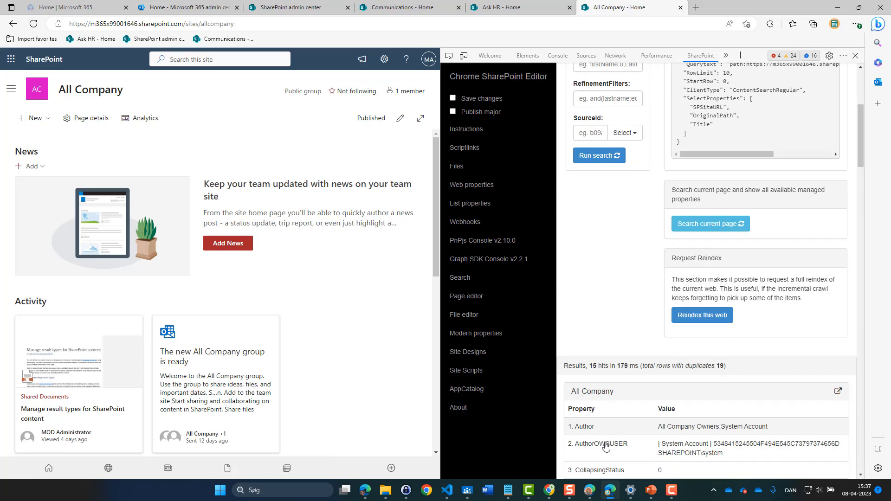
scroll(605, 445, "down", 15)
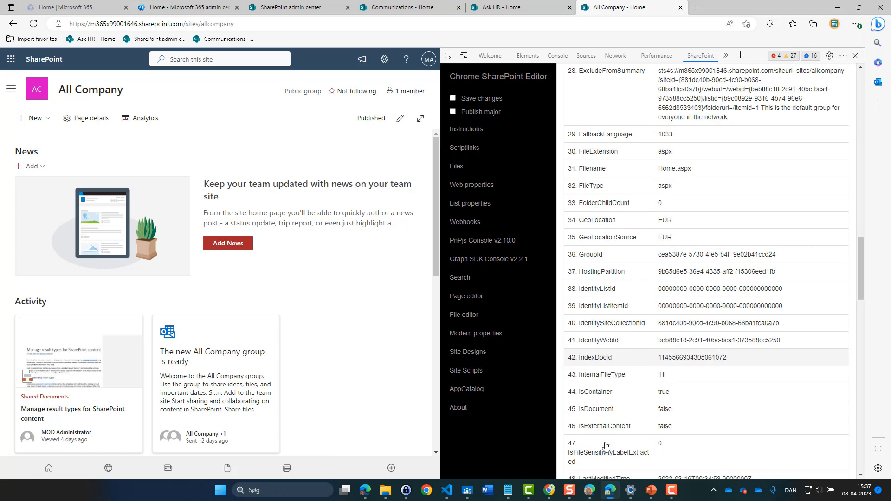
scroll(602, 438, "up", 15)
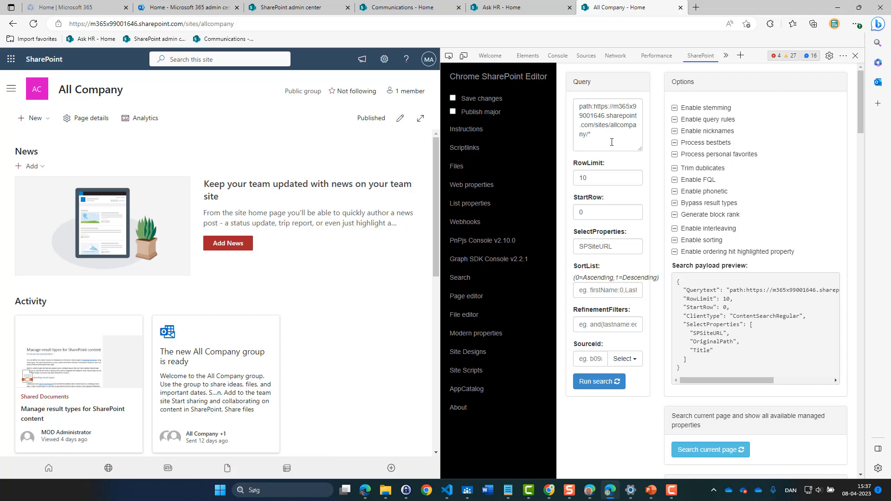
left_click(611, 142)
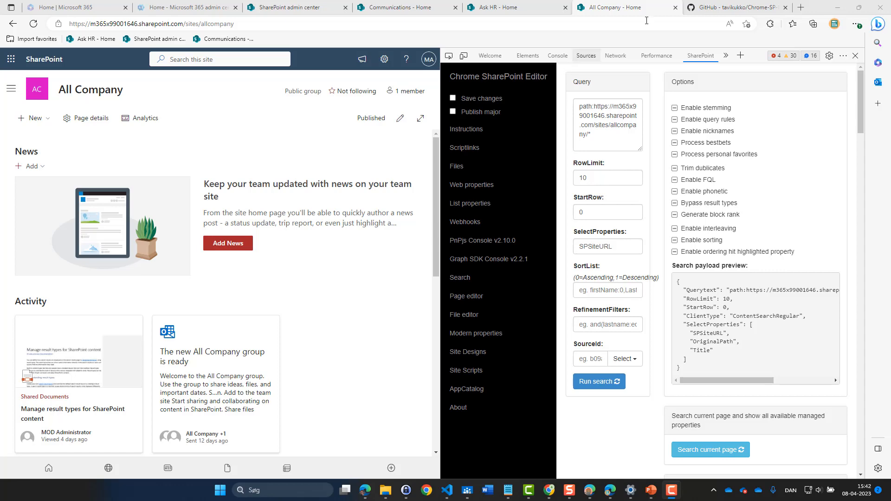
Switch to the Chrome-SP-Editor repository on GitHub and open the repository owner's profile from the contributors
left_click(721, 8)
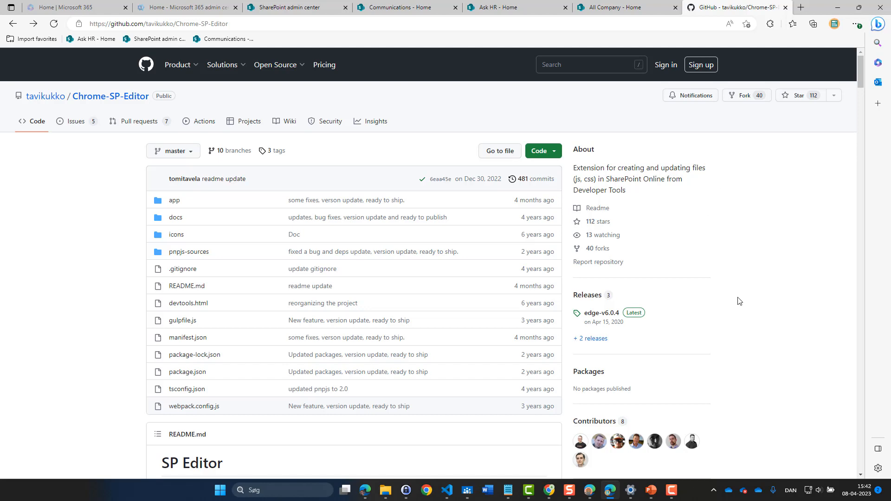
mouse_move(579, 441)
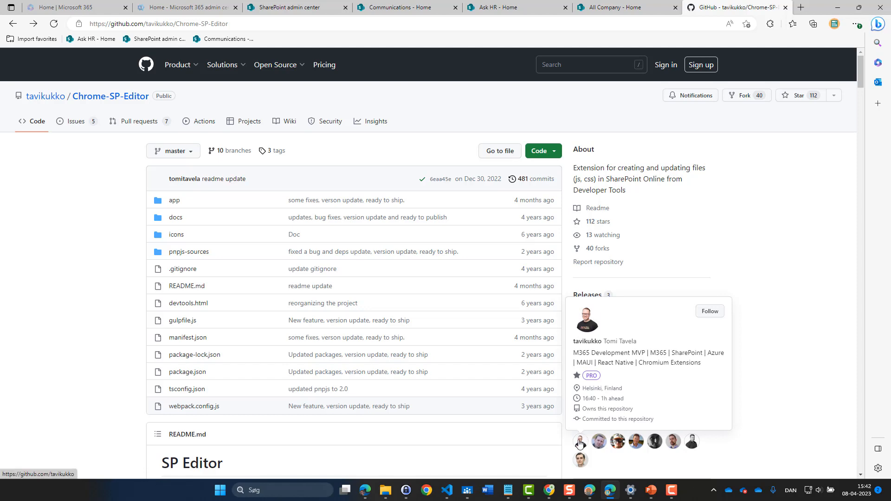
left_click(579, 443)
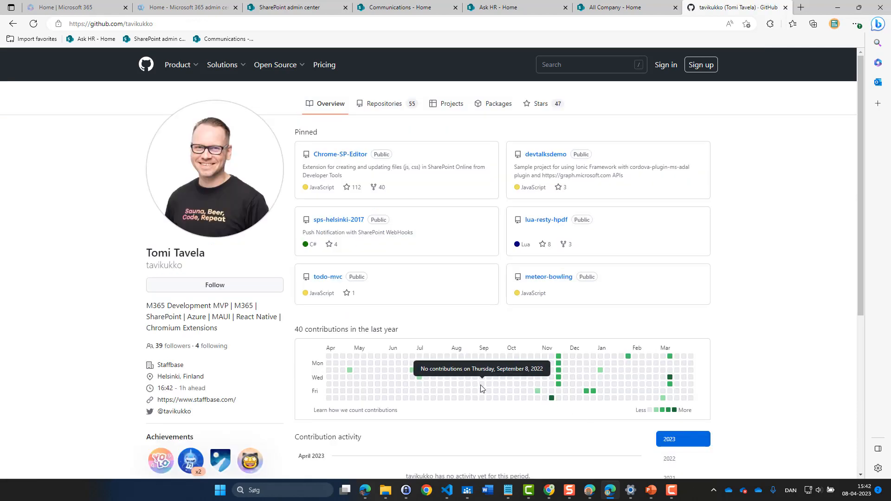